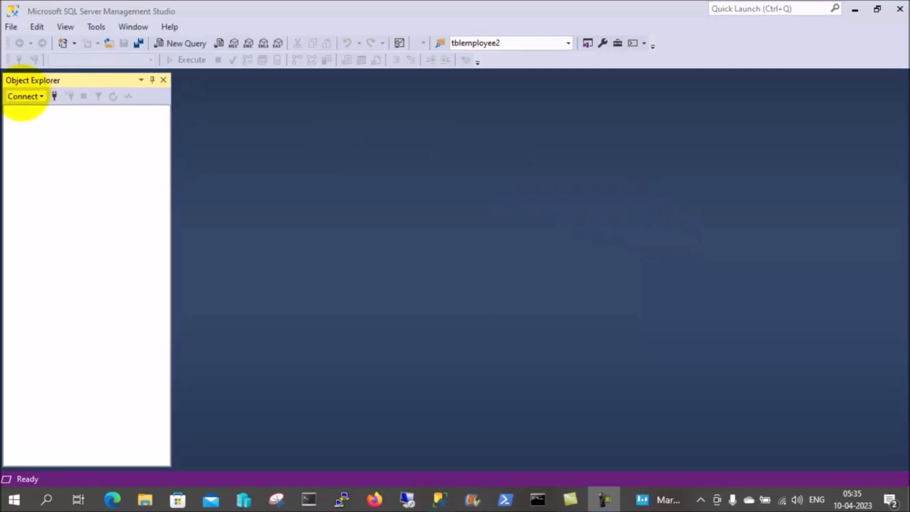
- Connect to the Database Engine on the local server "." using Windows Authentication
{"action": "left_click", "coordinate": [25, 96]}
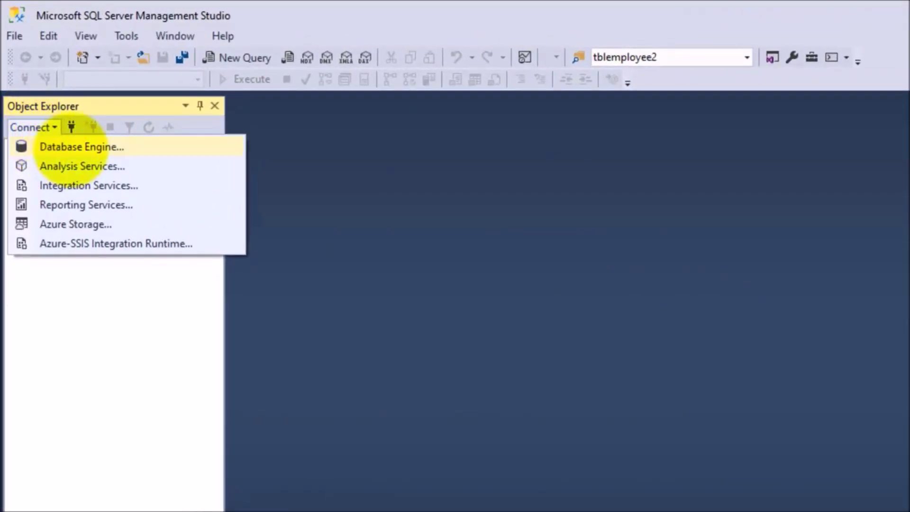
{"action": "left_click", "coordinate": [71, 147]}
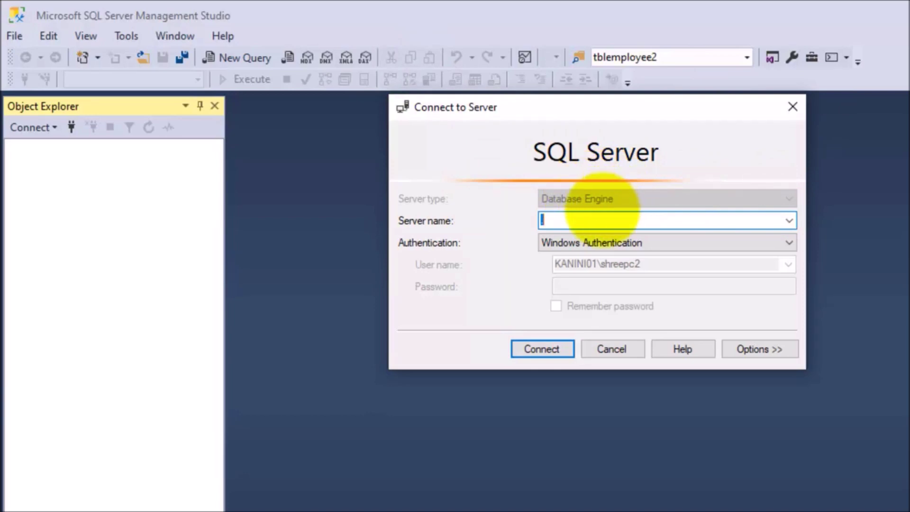
{"action": "left_click", "coordinate": [790, 219]}
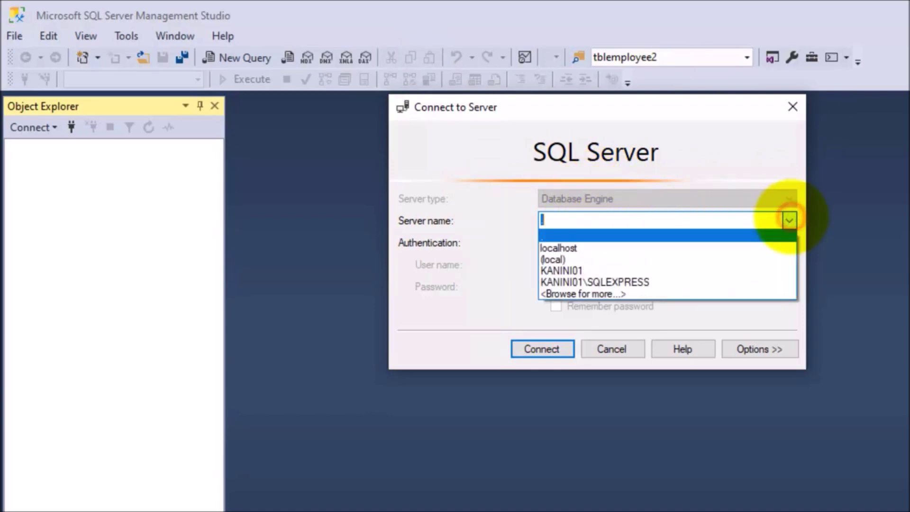
{"action": "left_click", "coordinate": [699, 219]}
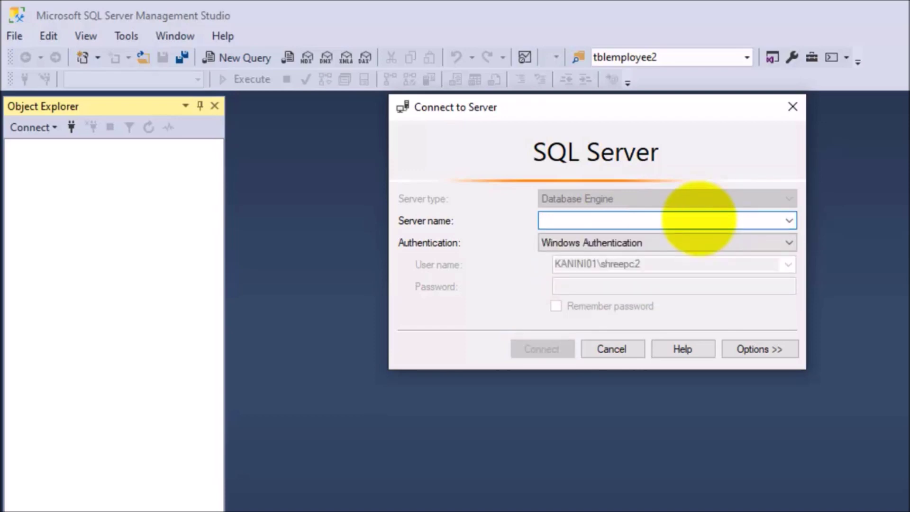
{"action": "type", "text": "."}
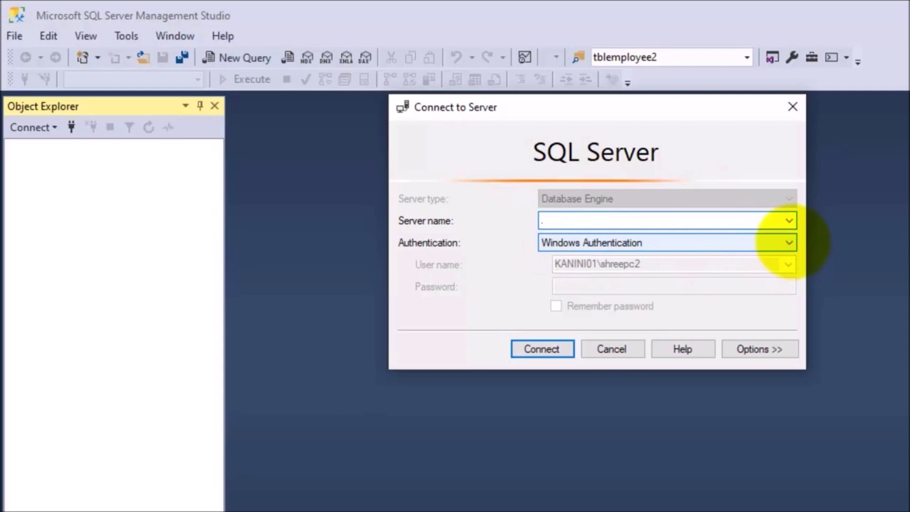
{"action": "left_click", "coordinate": [790, 242]}
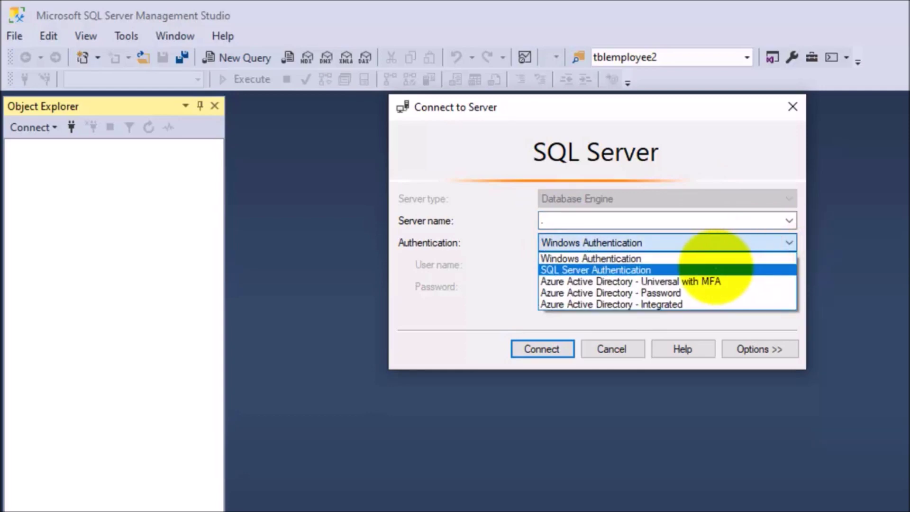
{"action": "left_click", "coordinate": [715, 257]}
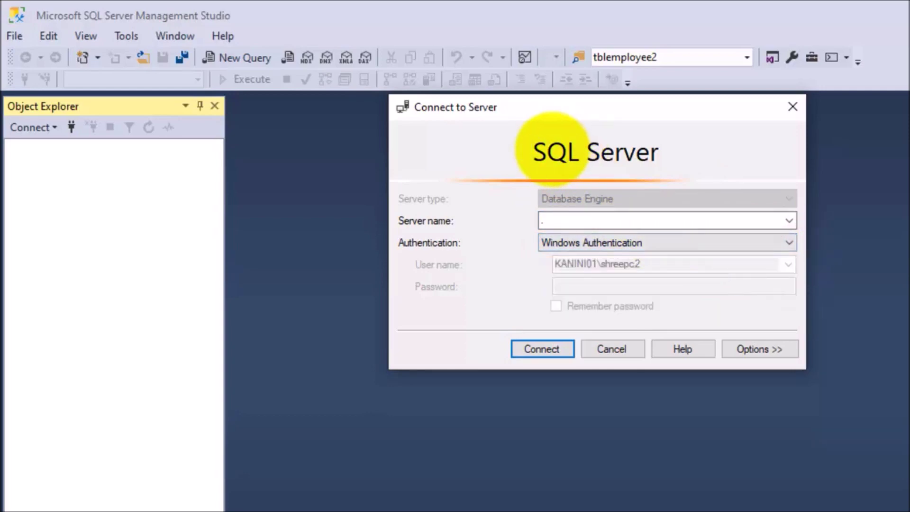
{"action": "left_click", "coordinate": [550, 348]}
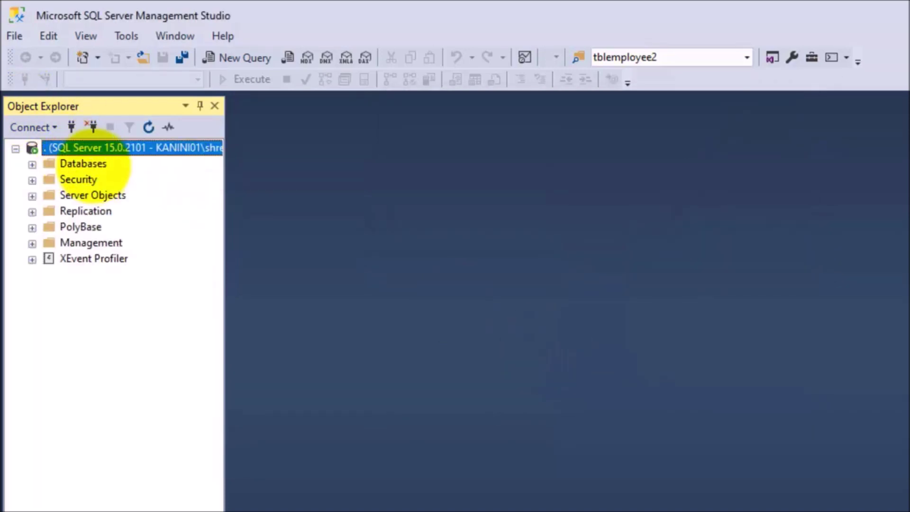
- Examine the master, model, msdb and tempdb entries under System Databases, and collapse that folder again
{"action": "left_click", "coordinate": [85, 163]}
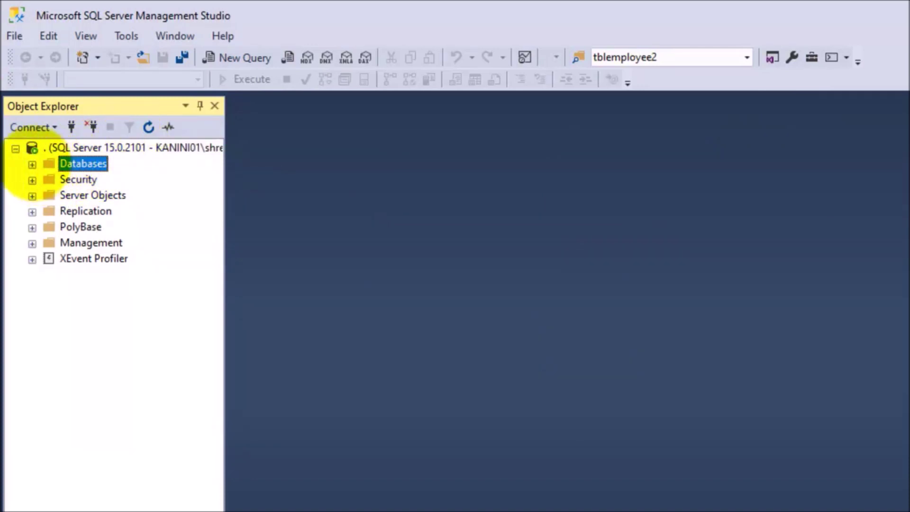
{"action": "left_click", "coordinate": [31, 164]}
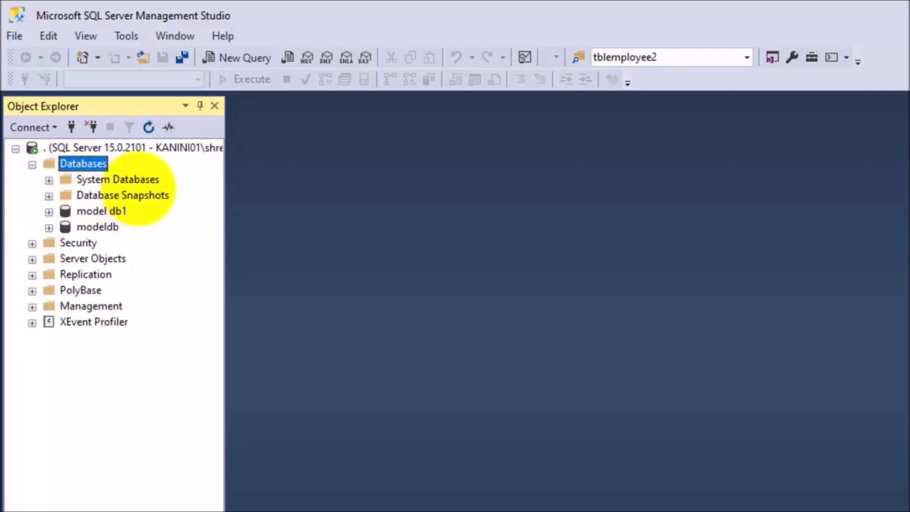
{"action": "left_click", "coordinate": [49, 179]}
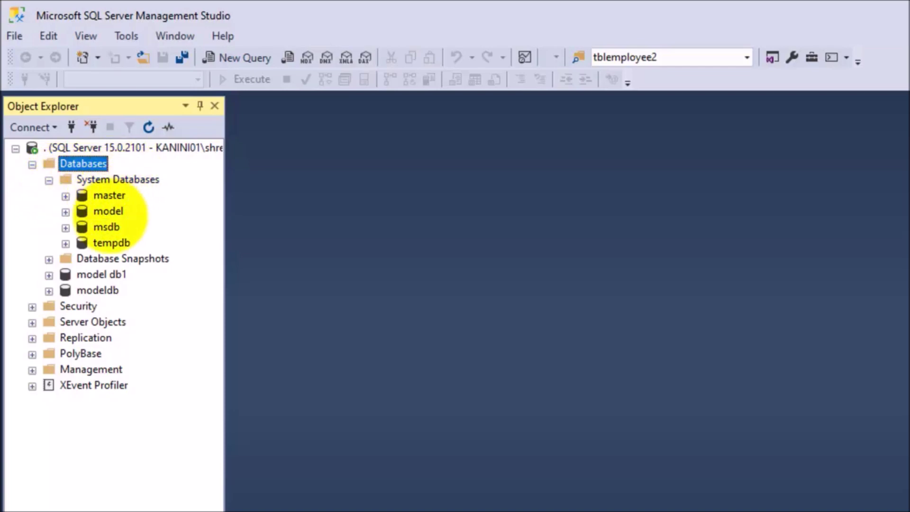
{"action": "left_click", "coordinate": [110, 195]}
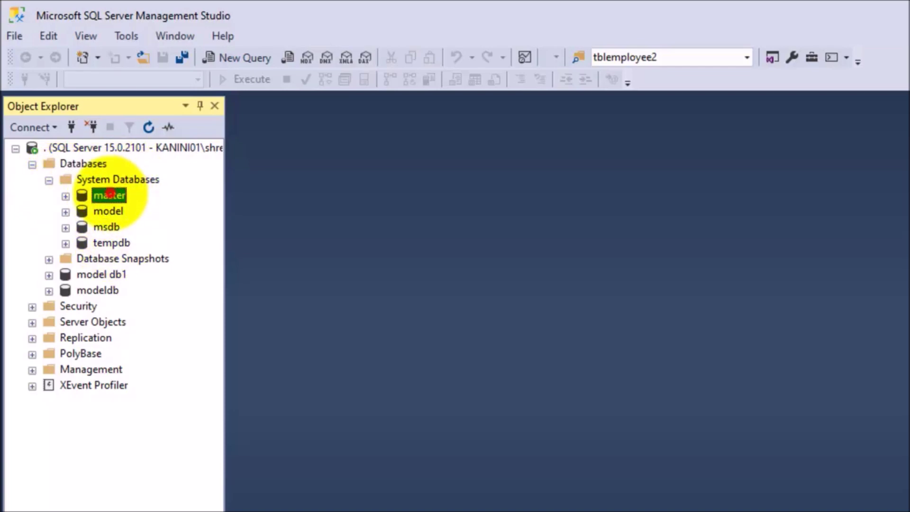
{"action": "left_click", "coordinate": [109, 211]}
{"action": "left_click", "coordinate": [107, 227]}
{"action": "left_click", "coordinate": [111, 243]}
{"action": "left_click", "coordinate": [89, 195]}
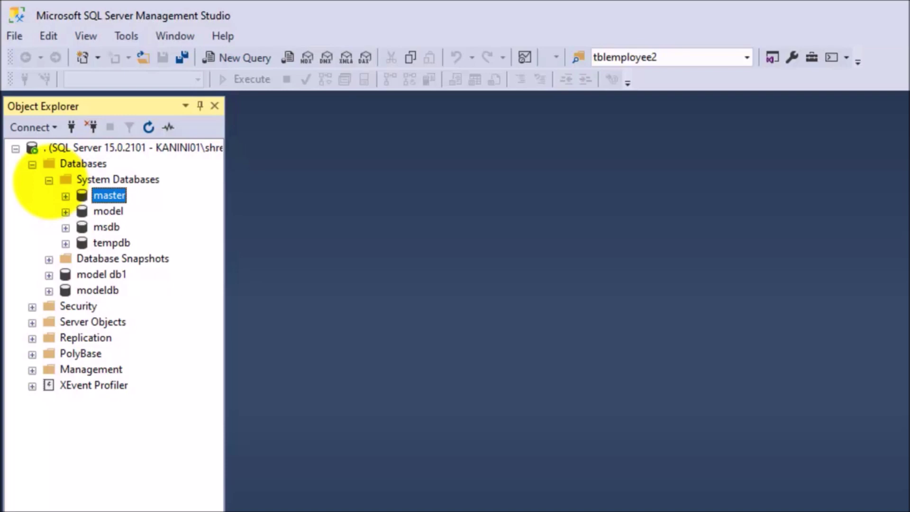
{"action": "left_click", "coordinate": [49, 181]}
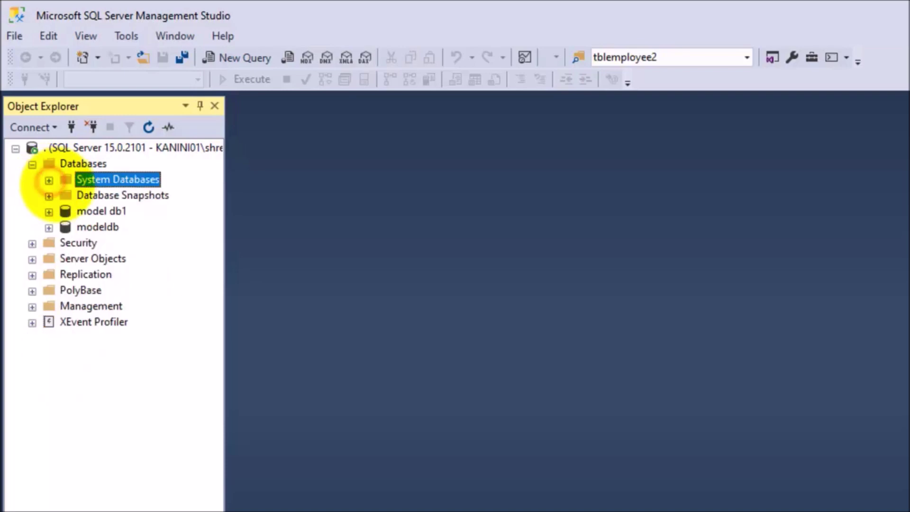
- Look over the user databases model db1 and modeldb, and collapse the Databases folder
{"action": "left_click", "coordinate": [97, 211]}
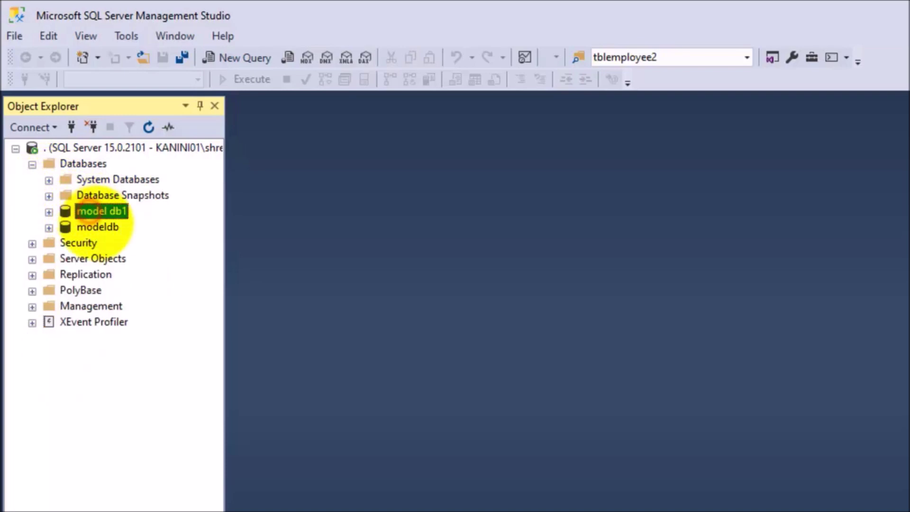
{"action": "left_click", "coordinate": [95, 227]}
{"action": "left_click", "coordinate": [100, 211]}
{"action": "left_click", "coordinate": [97, 227]}
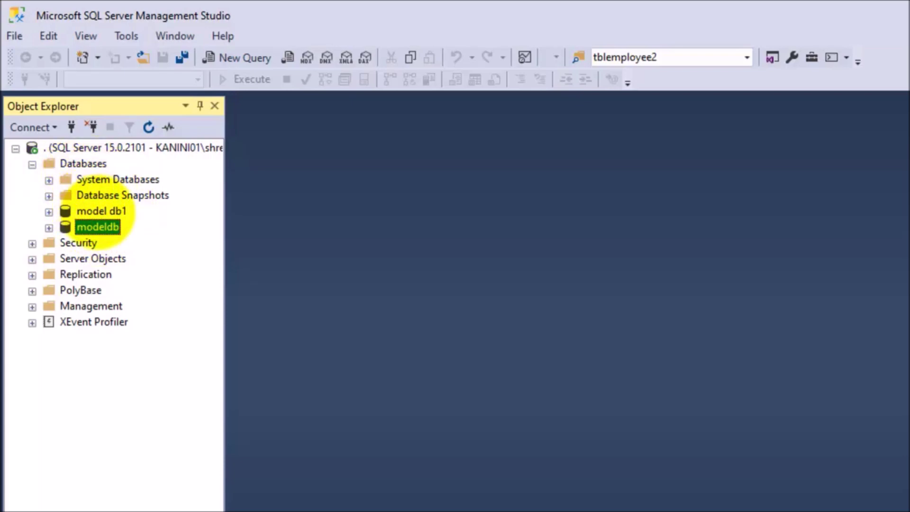
{"action": "left_click", "coordinate": [86, 210]}
{"action": "left_click", "coordinate": [95, 226]}
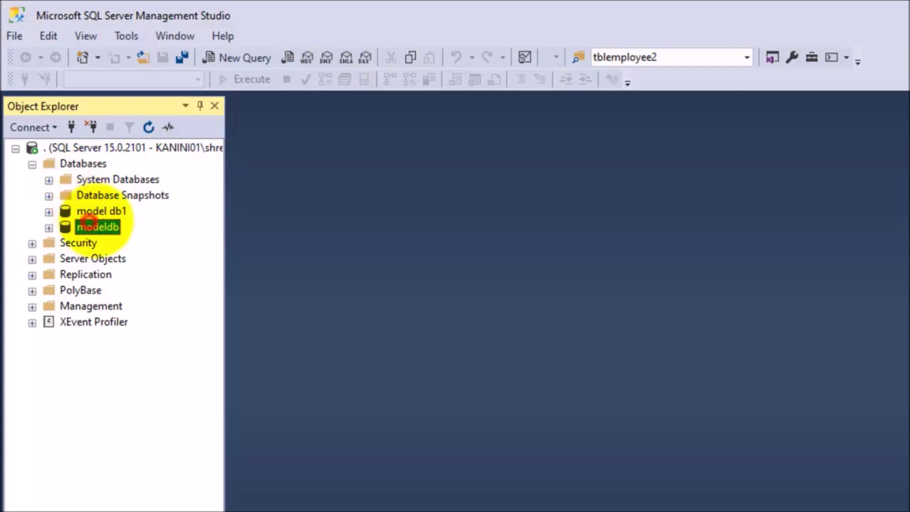
{"action": "left_click", "coordinate": [32, 164]}
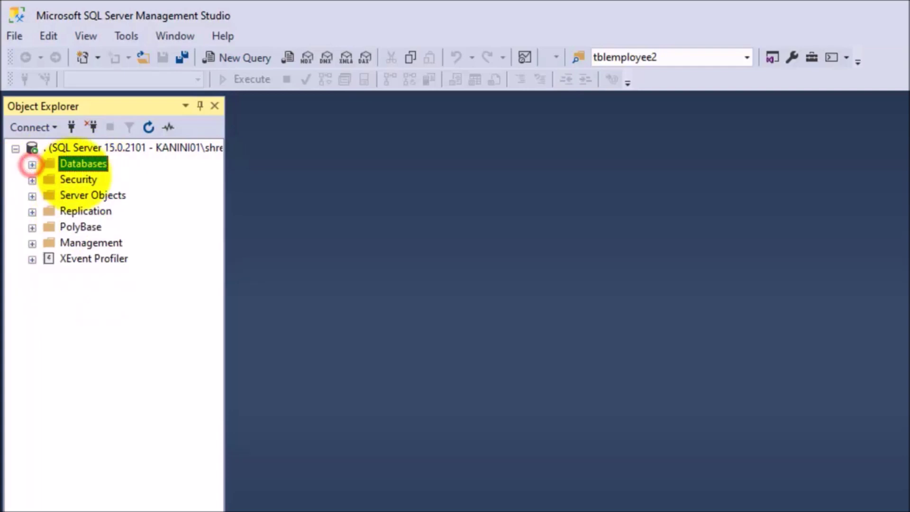
- Start a new database named testdb and maximize its dialog to show all database file settings
{"action": "right_click", "coordinate": [90, 163]}
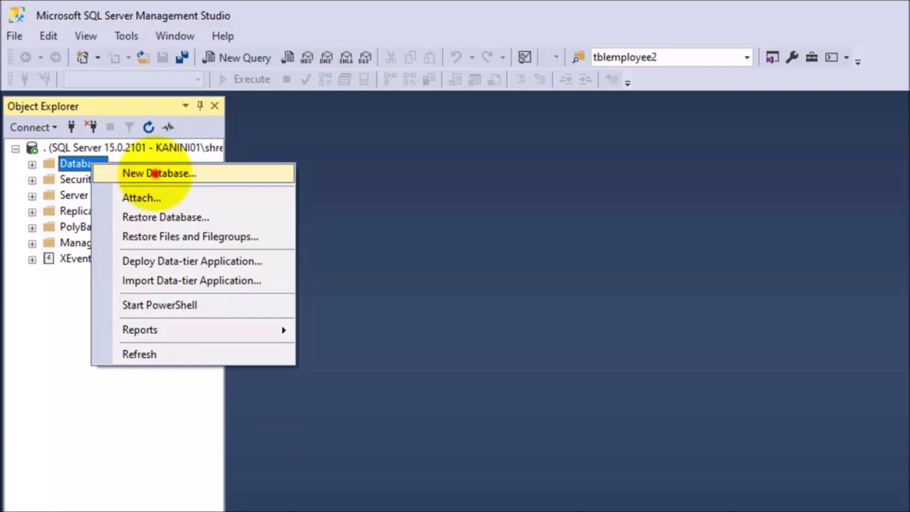
{"action": "left_click", "coordinate": [155, 173]}
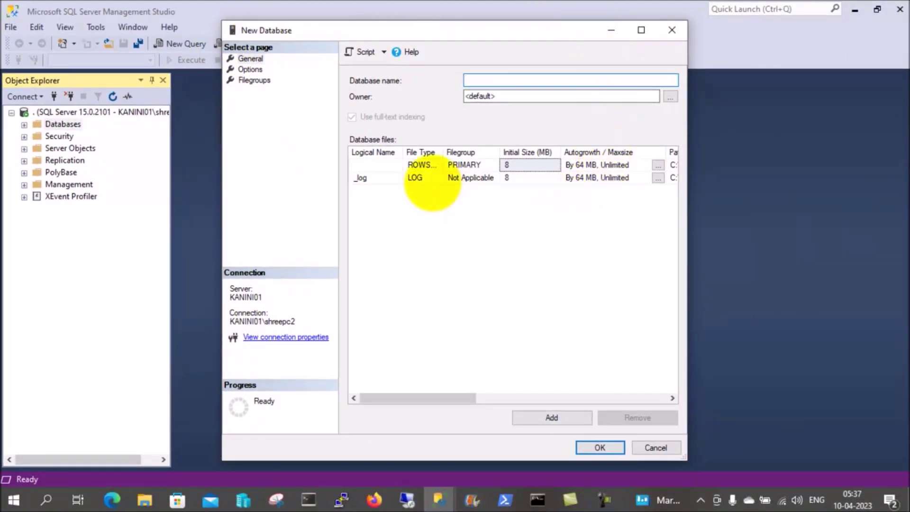
{"action": "left_click", "coordinate": [479, 78]}
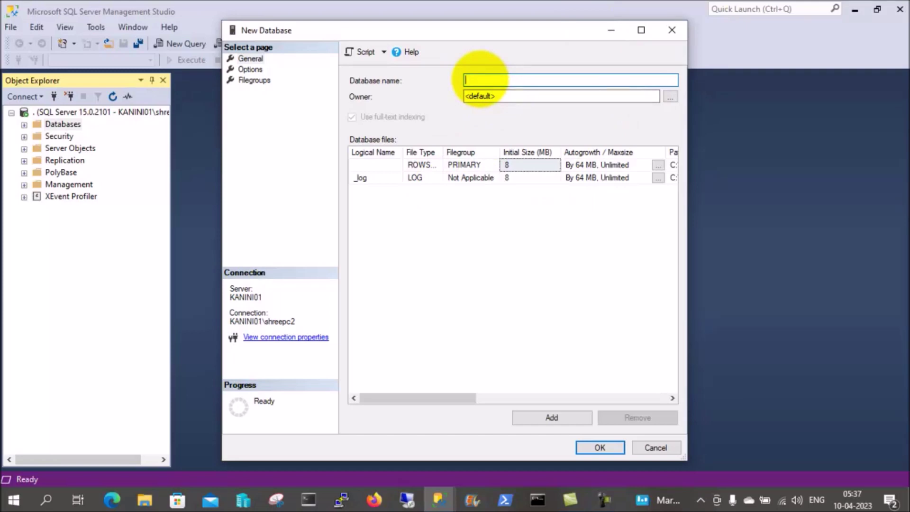
{"action": "type", "text": "testdb"}
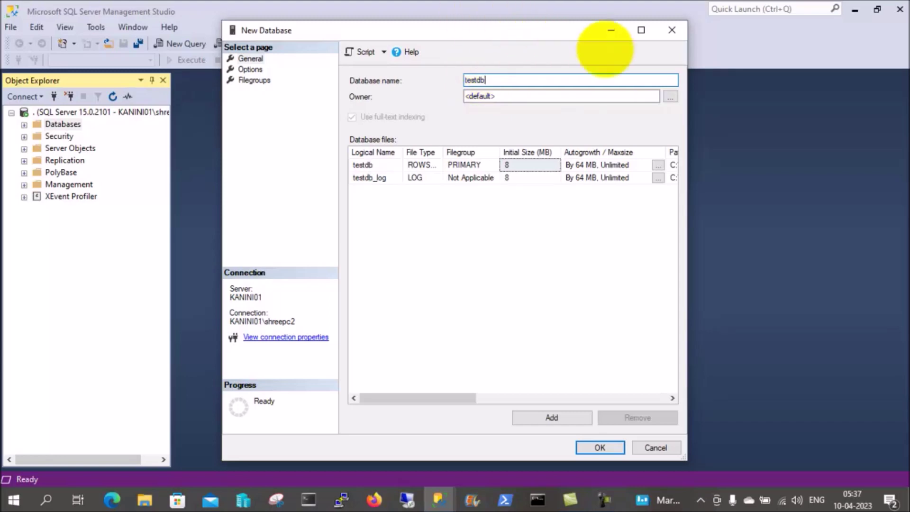
{"action": "left_click", "coordinate": [641, 30]}
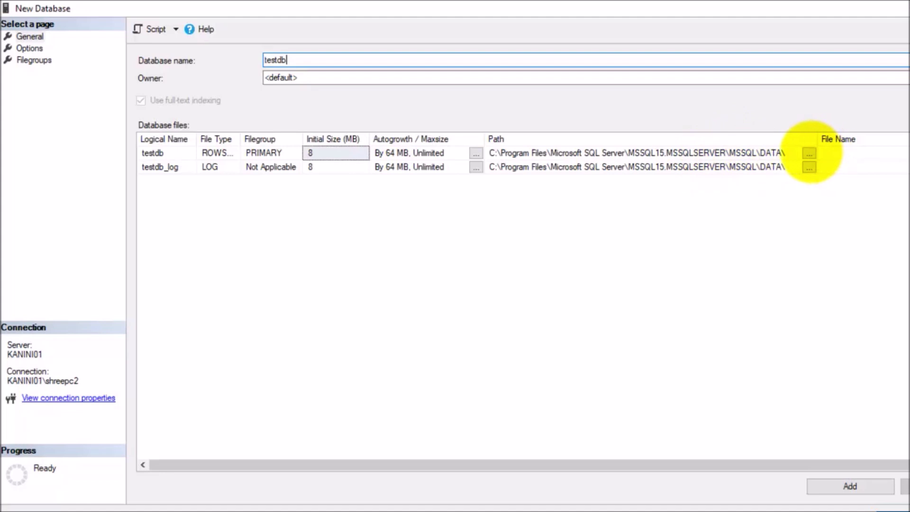
- Copy the folder path of testdb's primary data file without changing its location, and create the database
{"action": "left_click", "coordinate": [809, 152]}
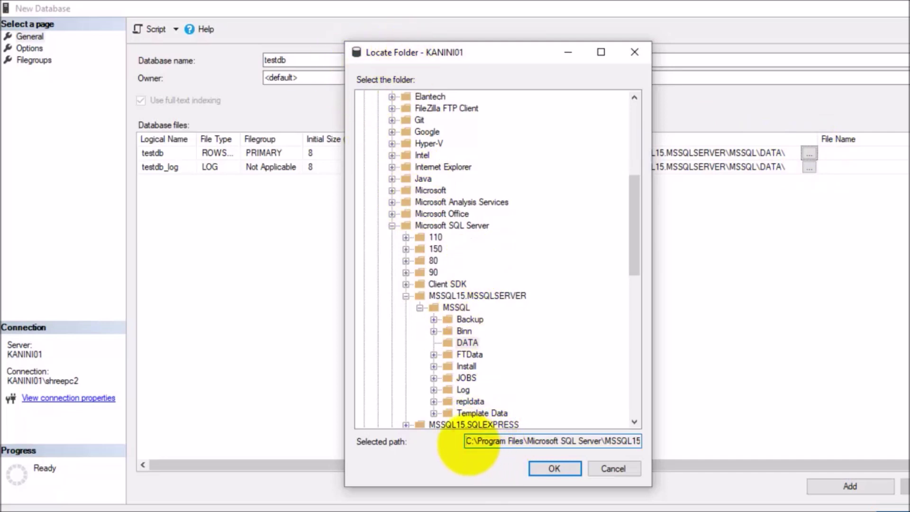
{"action": "left_click_drag", "start_coordinate": [466, 441], "coordinate": [670, 439]}
{"action": "key", "text": "ctrl+c"}
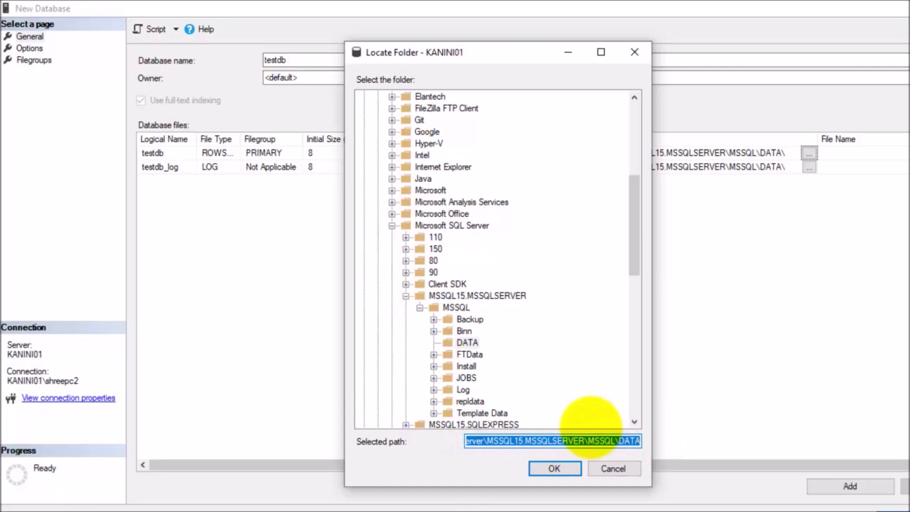
{"action": "left_click", "coordinate": [612, 466]}
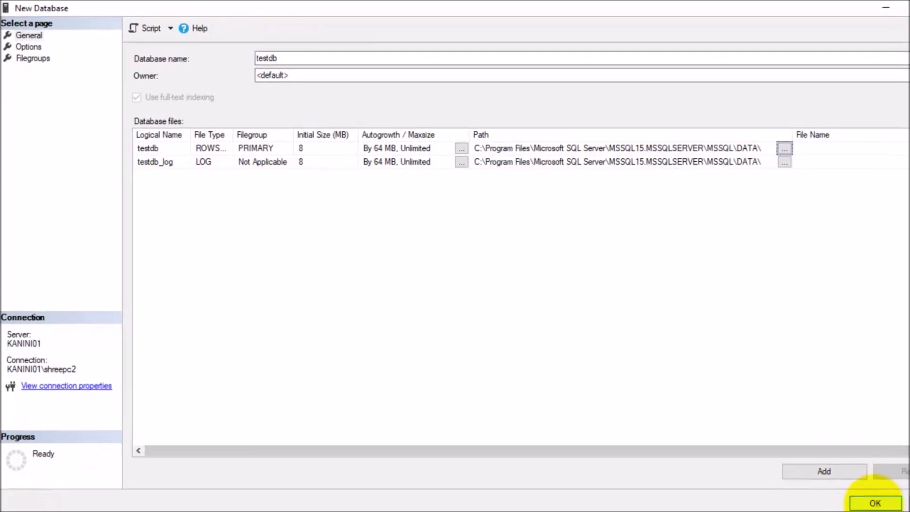
{"action": "left_click", "coordinate": [830, 477]}
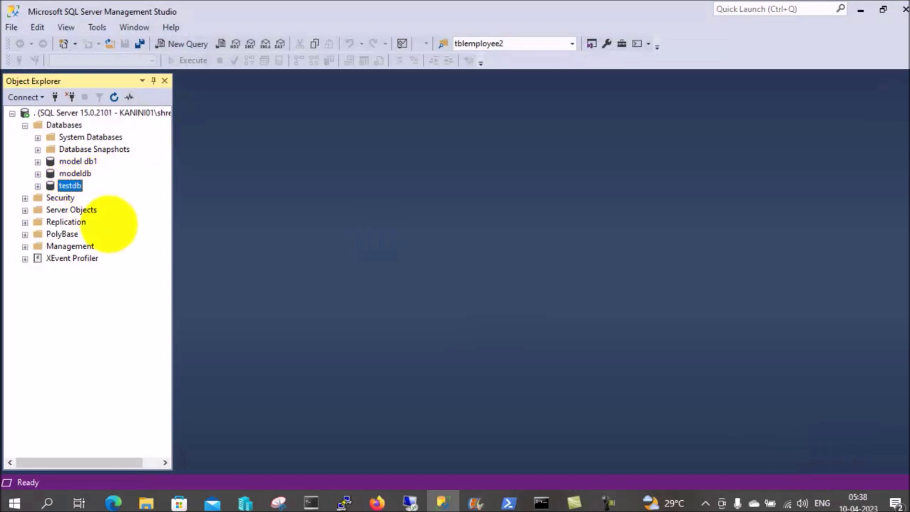
- Switch to File Explorer, open C:\Program Files\Microsoft SQL Server\MSSQL15.MSSQLSERVER\MSSQL\DATA from the copied path, and select the testdb data file
{"action": "left_click", "coordinate": [147, 502]}
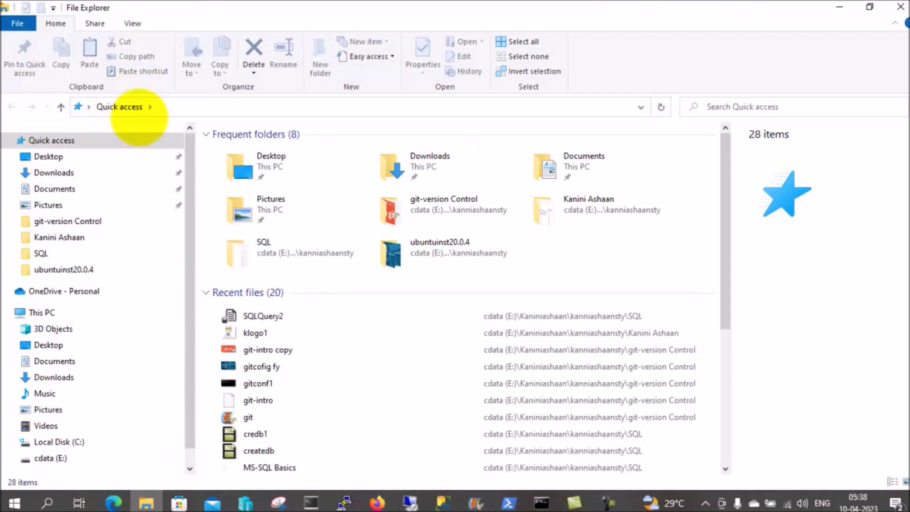
{"action": "left_click", "coordinate": [41, 312]}
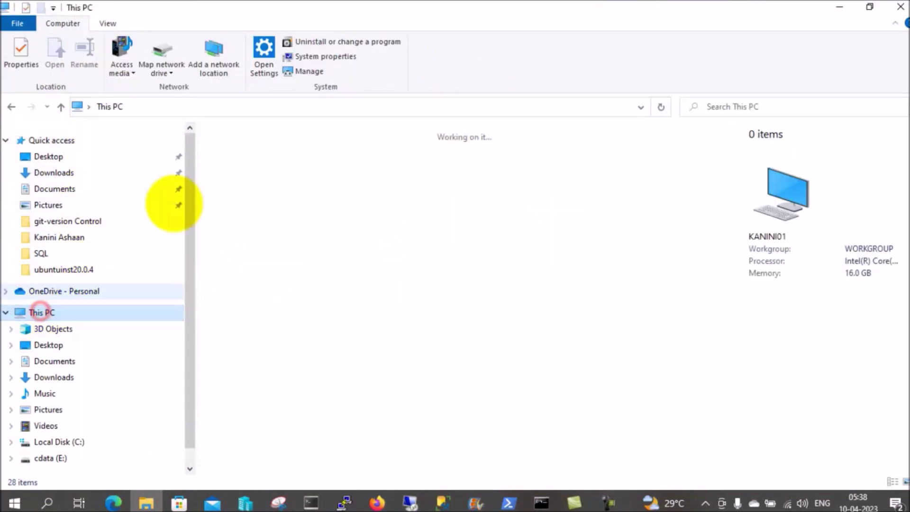
{"action": "left_click", "coordinate": [156, 108]}
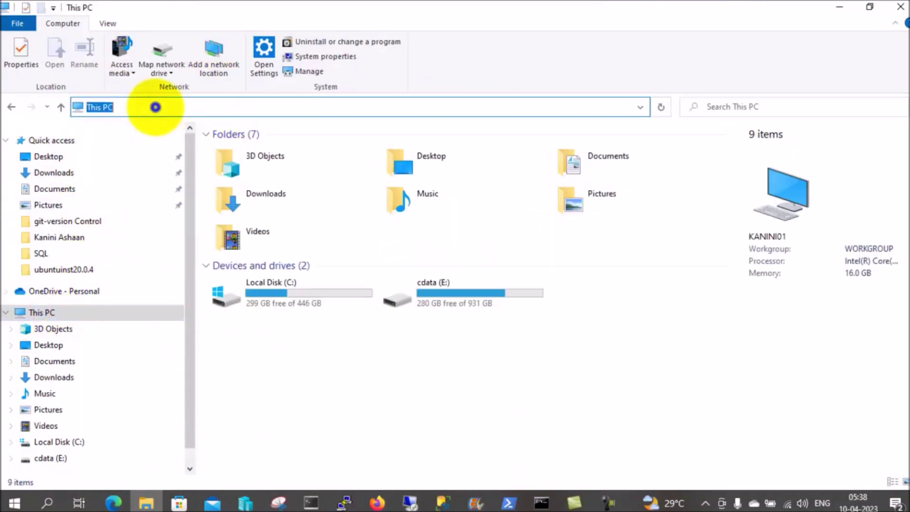
{"action": "right_click", "coordinate": [155, 108]}
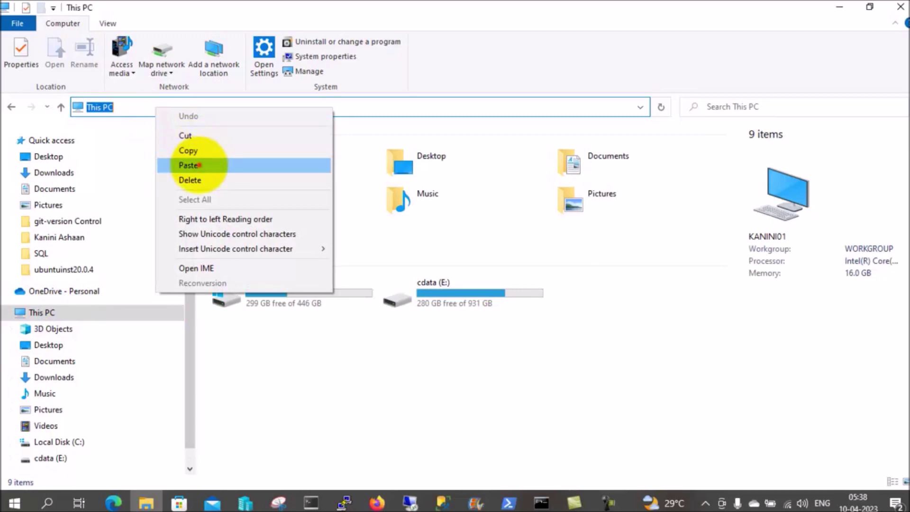
{"action": "left_click", "coordinate": [189, 165]}
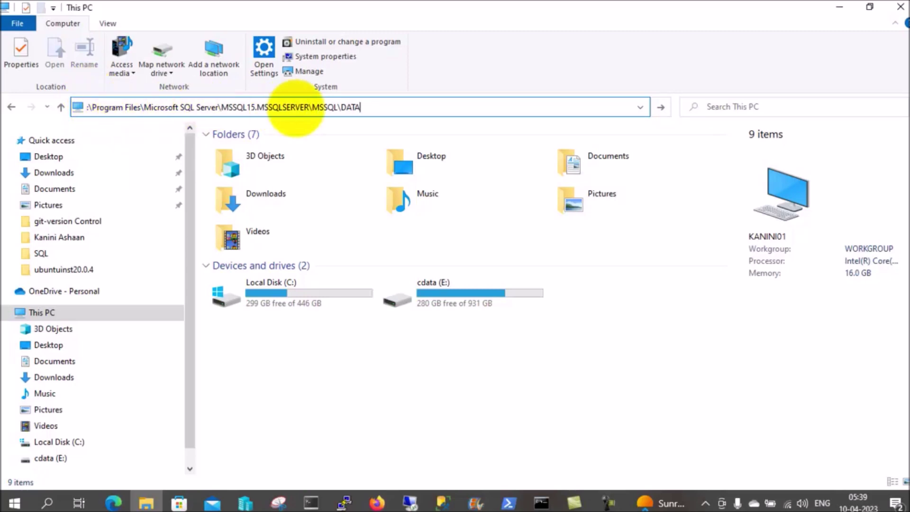
{"action": "key", "text": "ctrl+a"}
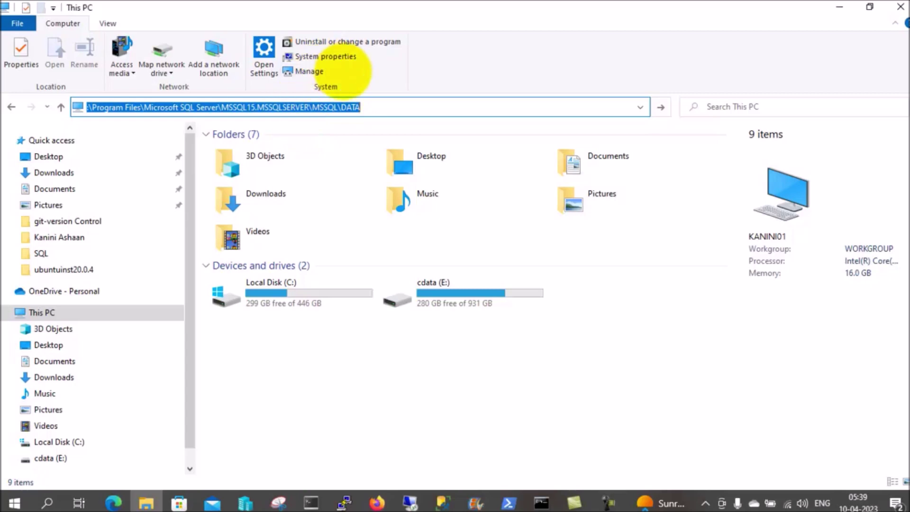
{"action": "left_click", "coordinate": [81, 105]}
{"action": "key", "text": "Return"}
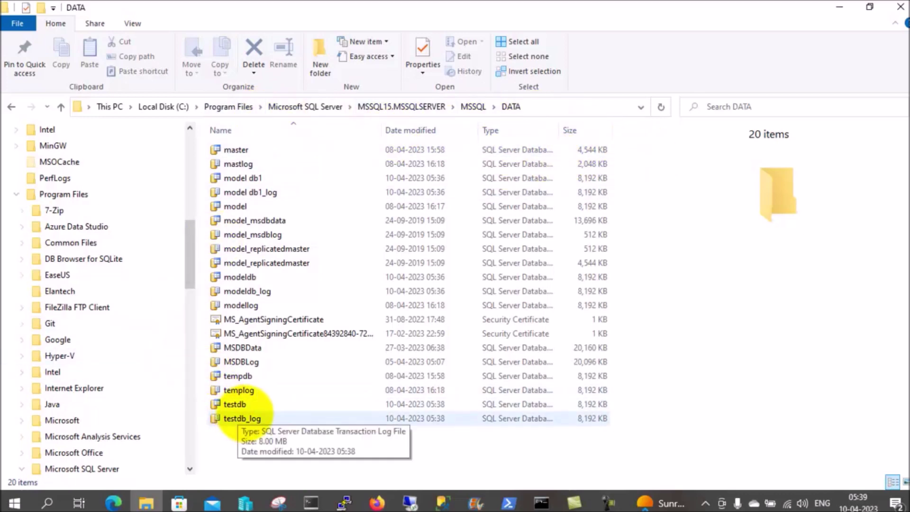
{"action": "left_click", "coordinate": [242, 403]}
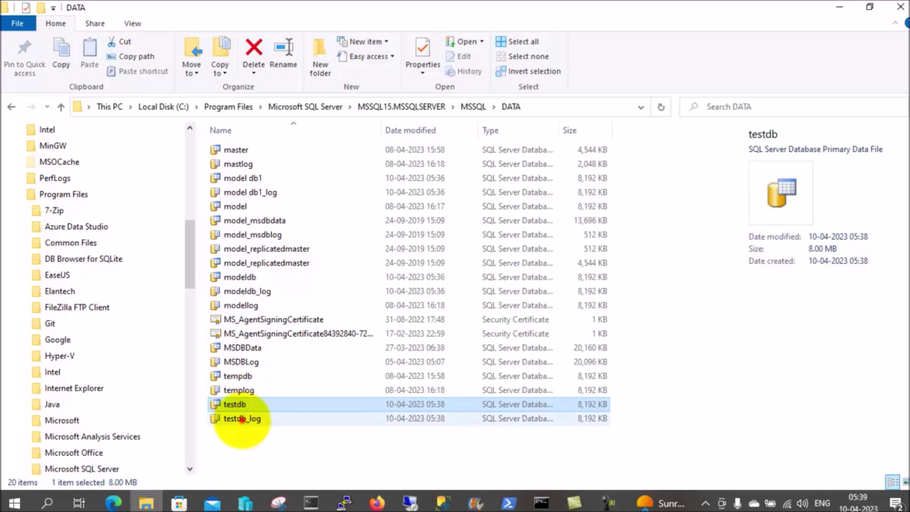
- Select the testdb_log transaction log file in the DATA folder and close File Explorer to return to SQL Server Management Studio
{"action": "left_click", "coordinate": [242, 419]}
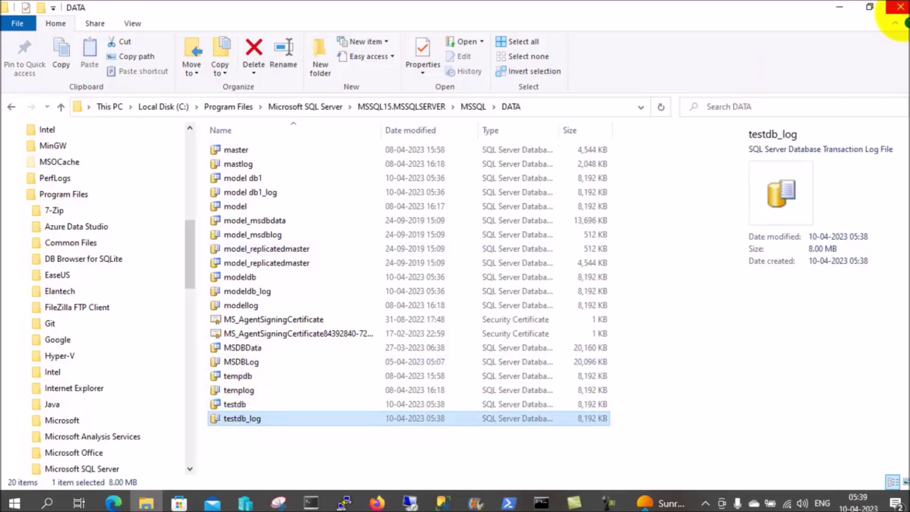
{"action": "left_click", "coordinate": [901, 8]}
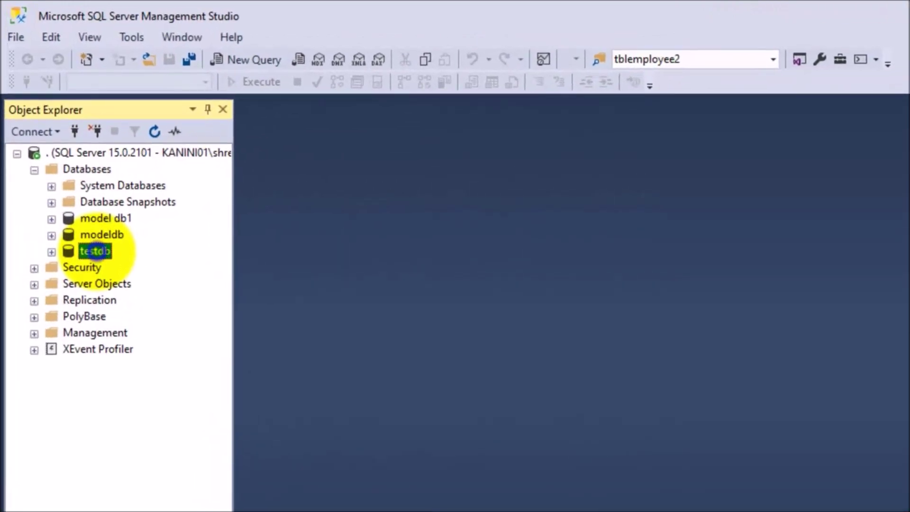
- Rename the testdb database to testdb1
{"action": "right_click", "coordinate": [95, 251]}
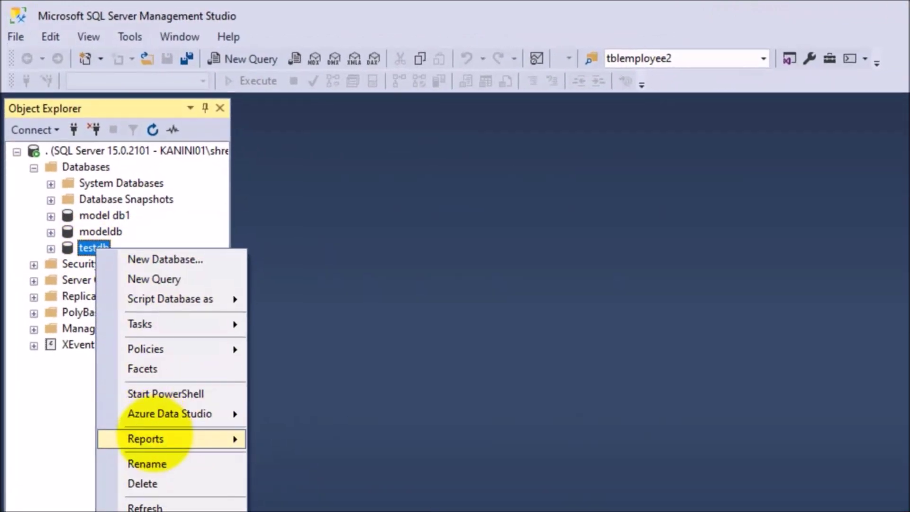
{"action": "left_click", "coordinate": [147, 464]}
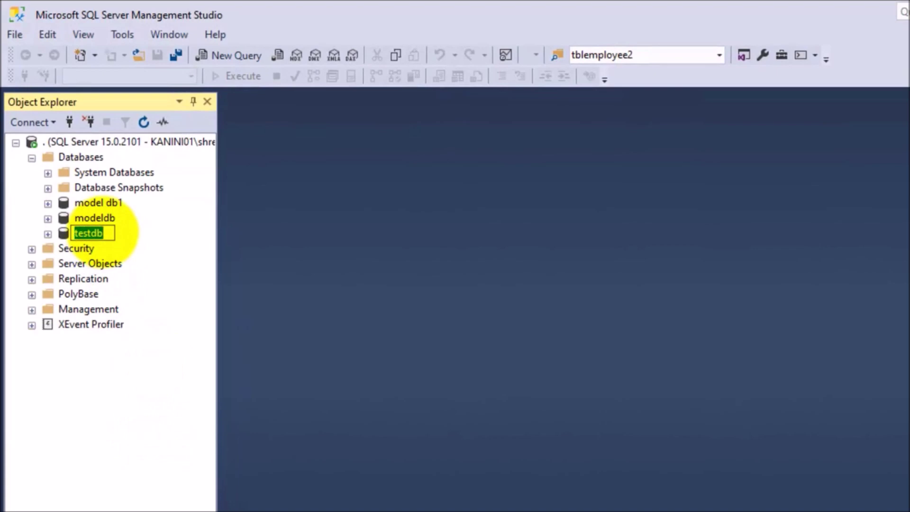
{"action": "left_click", "coordinate": [102, 231]}
{"action": "type", "text": "1"}
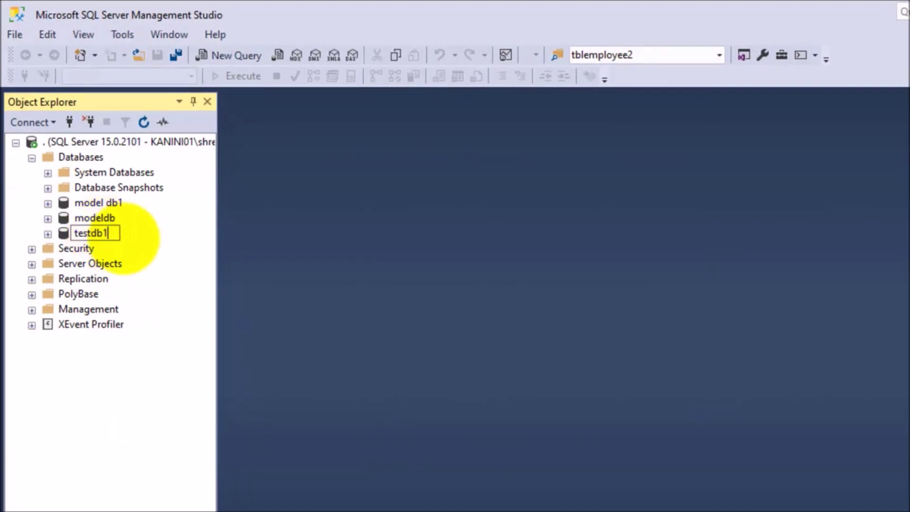
{"action": "left_click", "coordinate": [140, 240]}
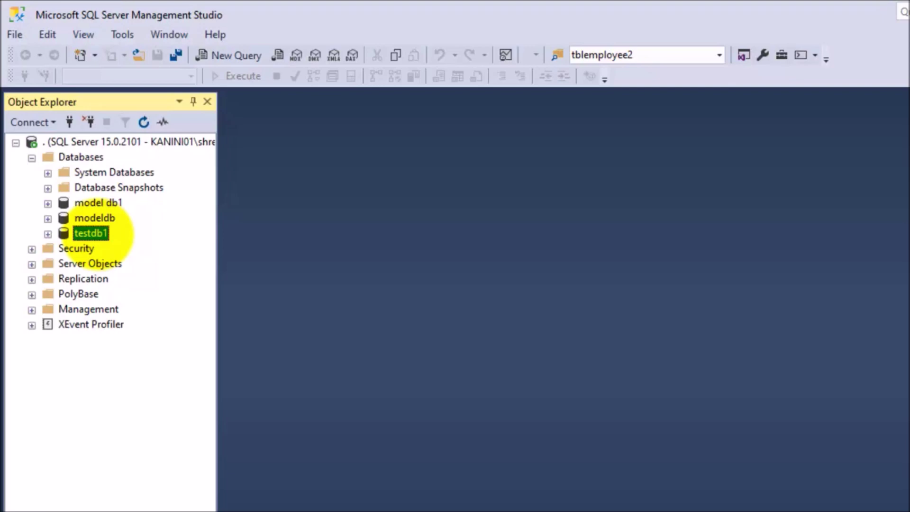
- Delete the testdb1 database with the option to close existing connections enabled, and collapse the Databases folder
{"action": "right_click", "coordinate": [95, 233]}
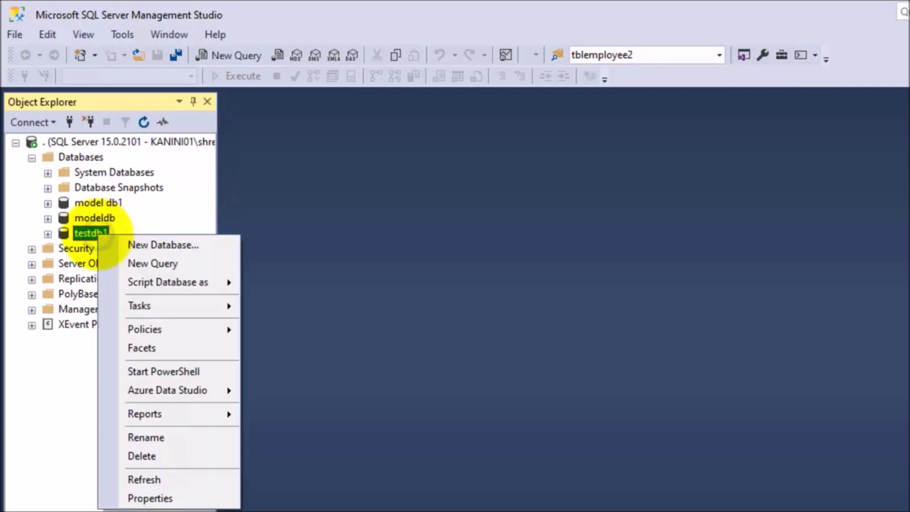
{"action": "left_click", "coordinate": [142, 456]}
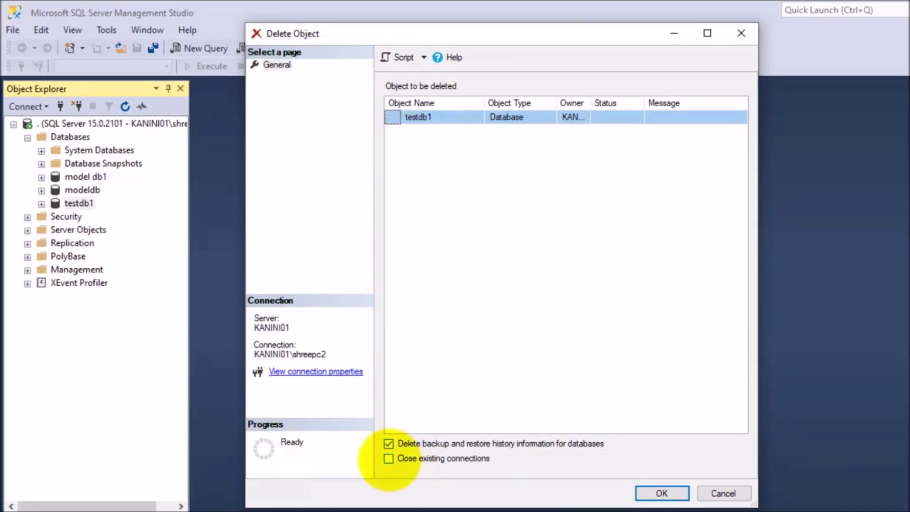
{"action": "left_click", "coordinate": [389, 458]}
{"action": "left_click", "coordinate": [669, 493]}
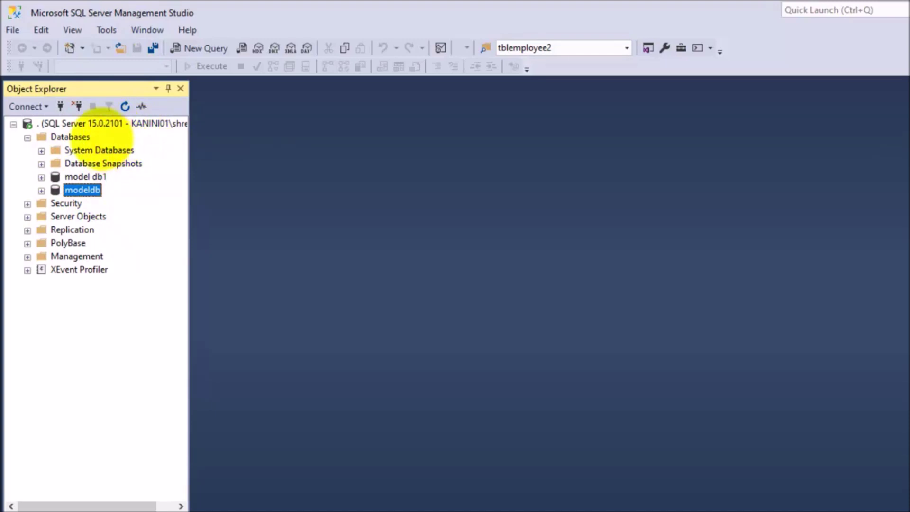
{"action": "left_click", "coordinate": [27, 138]}
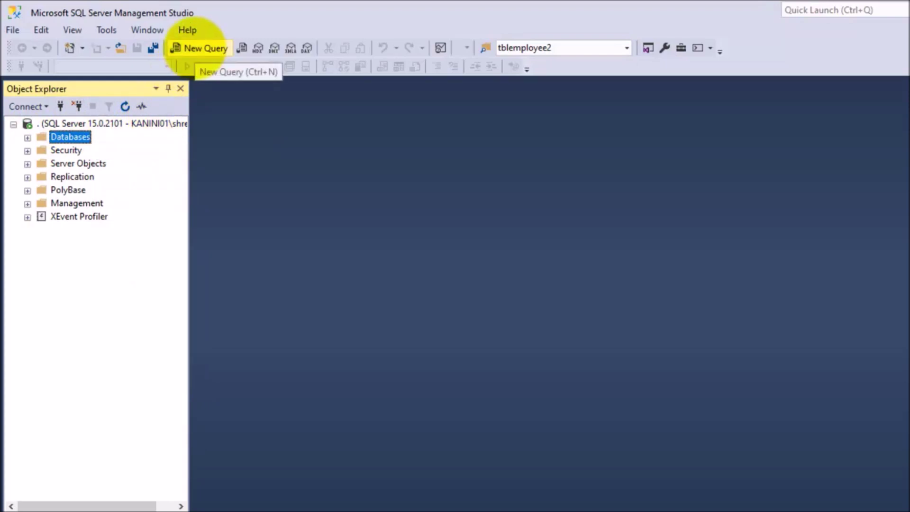
- Open a new query, write the statement "create database testdb" and execute it
{"action": "left_click", "coordinate": [193, 48]}
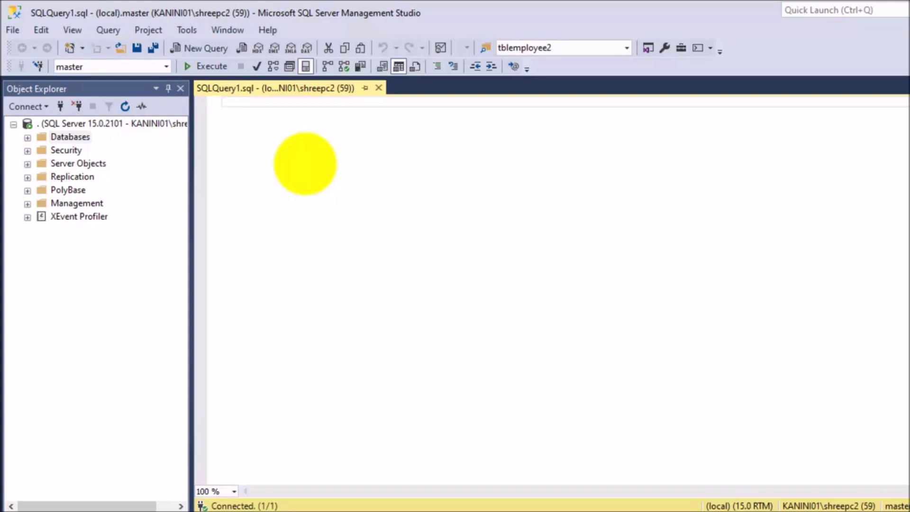
{"action": "type", "text": "cre"}
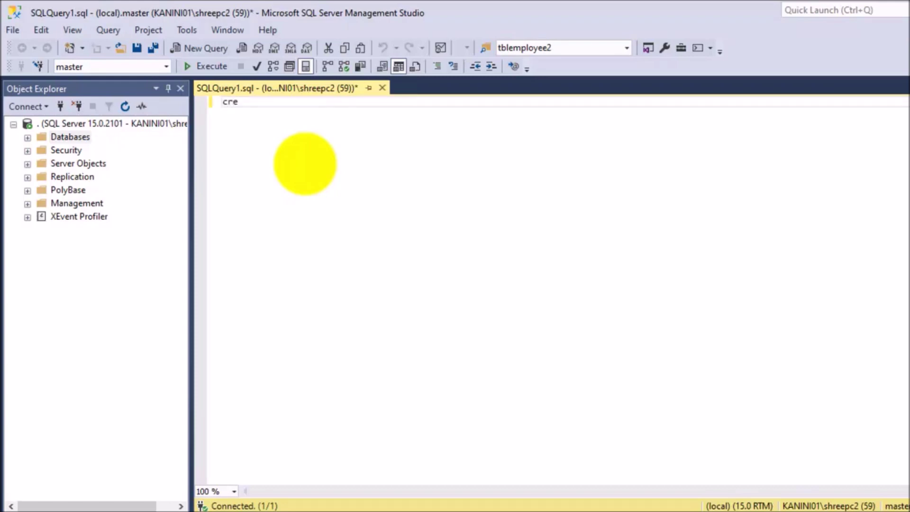
{"action": "type", "text": "ate databa"}
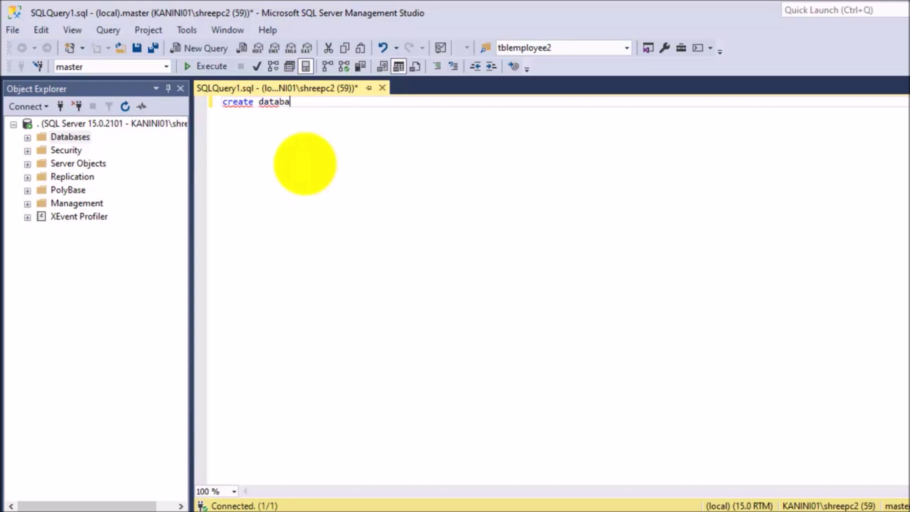
{"action": "type", "text": "se testdb"}
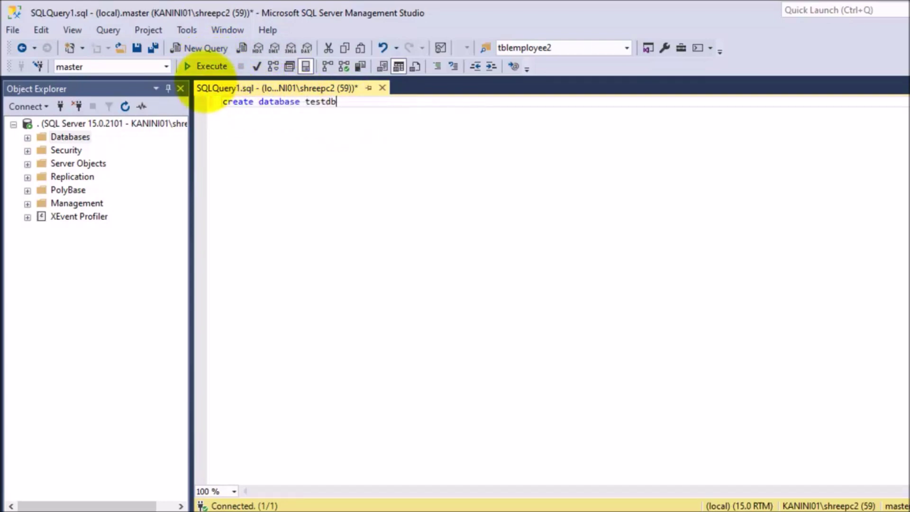
{"action": "left_click", "coordinate": [205, 65]}
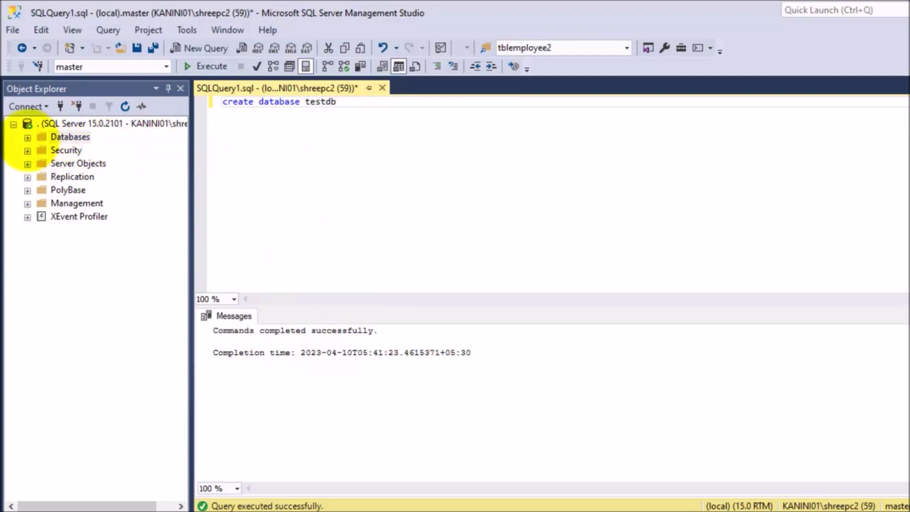
- Expand and refresh the Databases folder, and select the testdb database
{"action": "left_click", "coordinate": [27, 137]}
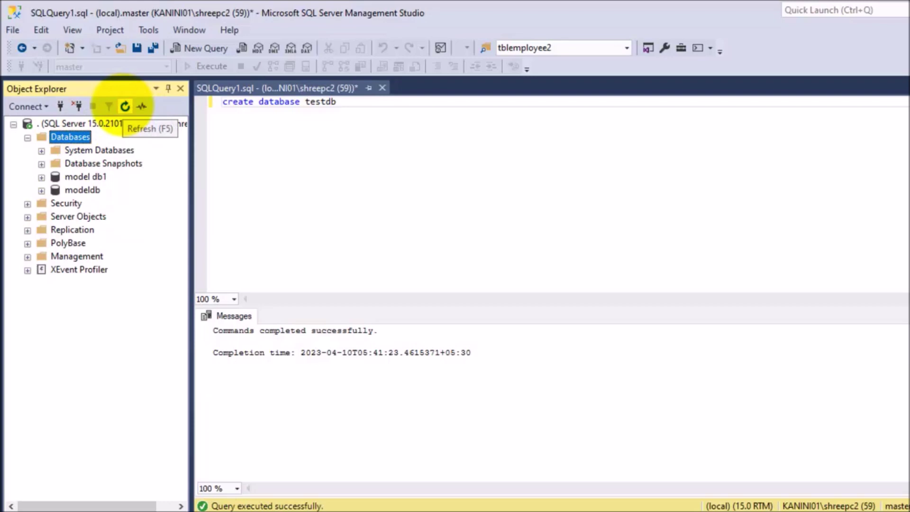
{"action": "left_click", "coordinate": [124, 106]}
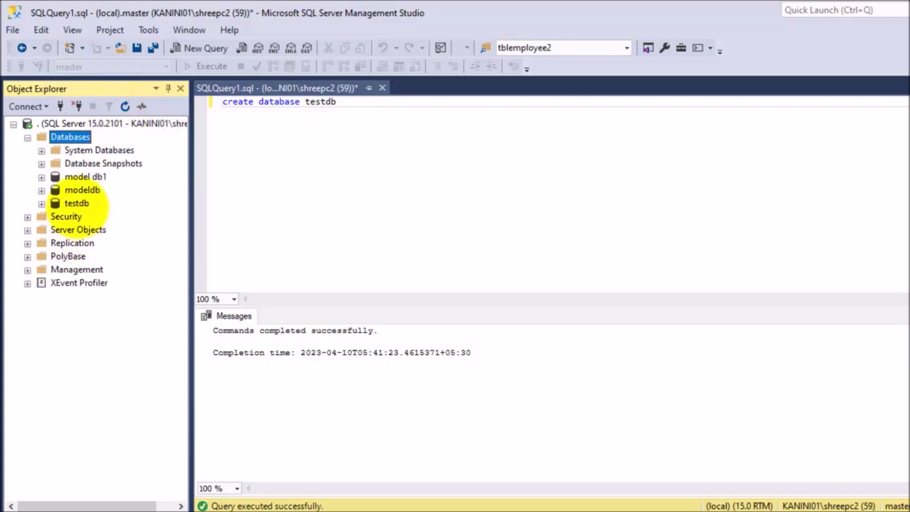
{"action": "left_click", "coordinate": [76, 203]}
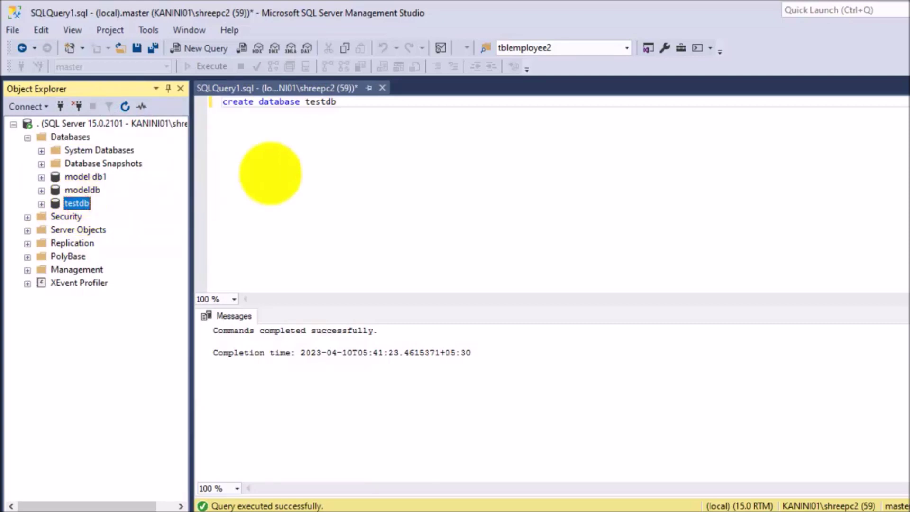
- Start a new line below the "create database testdb" statement in the query
{"action": "left_click", "coordinate": [343, 106]}
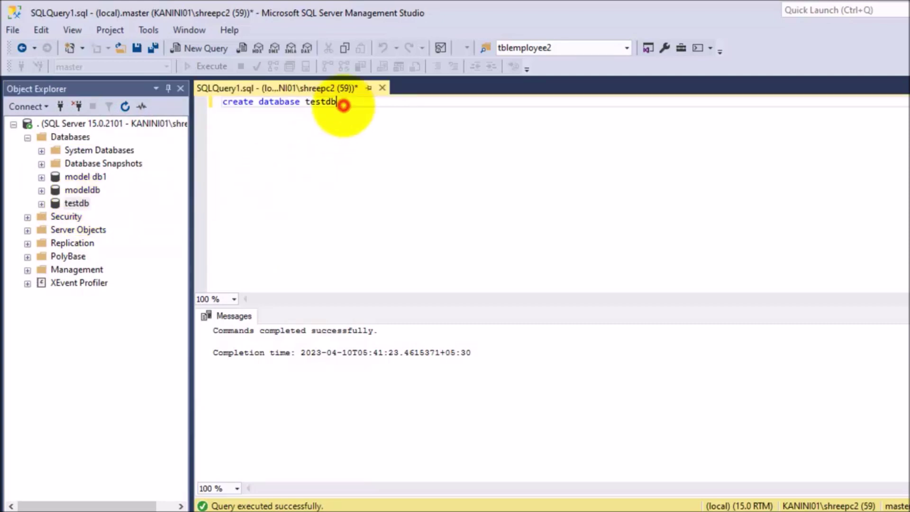
{"action": "key", "text": "Return"}
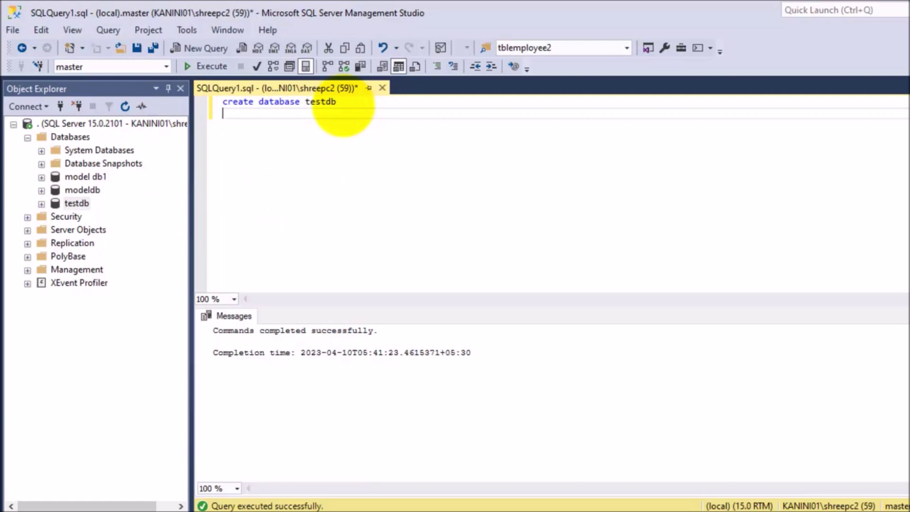